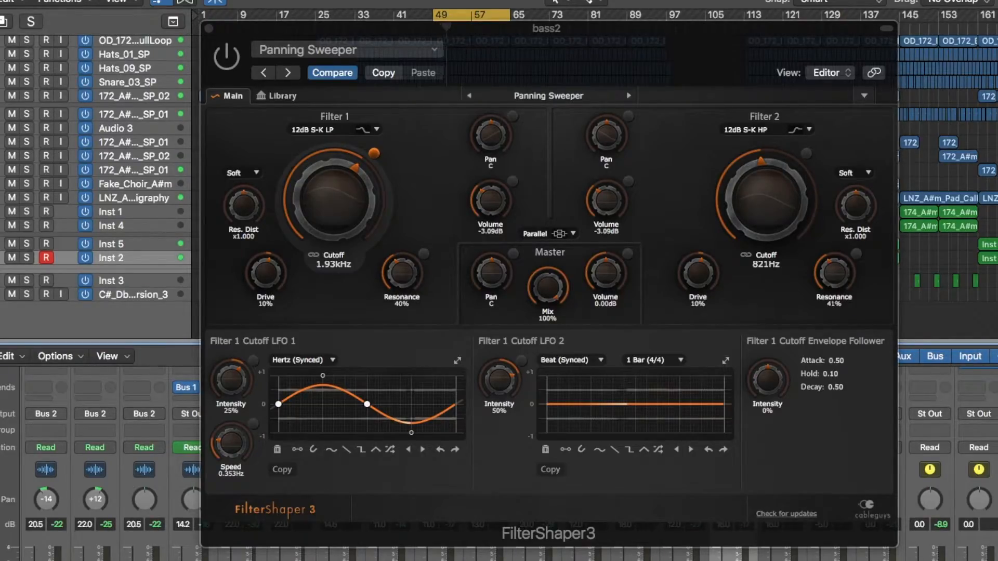
# Solo the Inst 5 and Inst 2 bass tracks and turn on the bypassed FilterShaper 3 plug-in
pyautogui.press('s')
pyautogui.press('s')
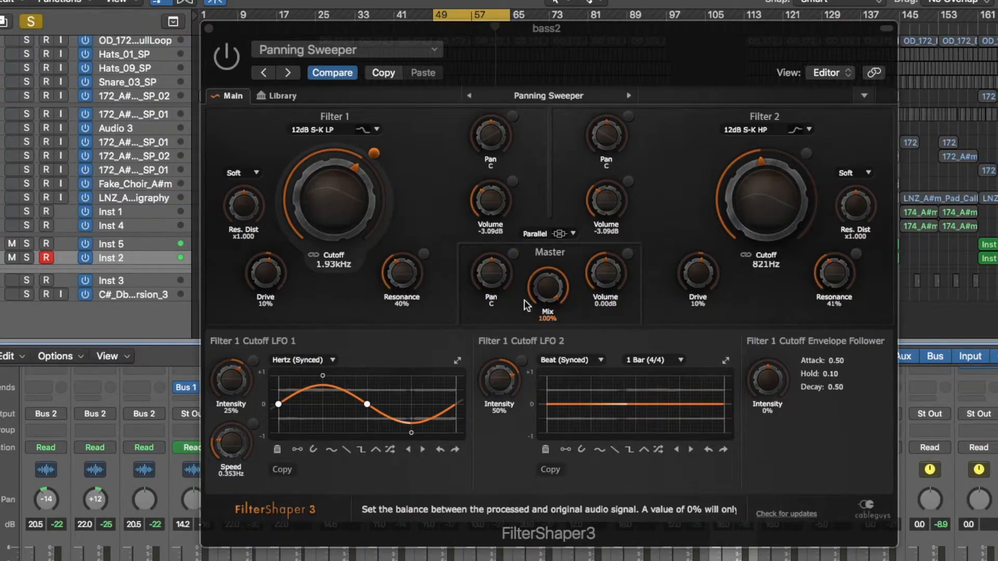
pyautogui.click(234, 54)
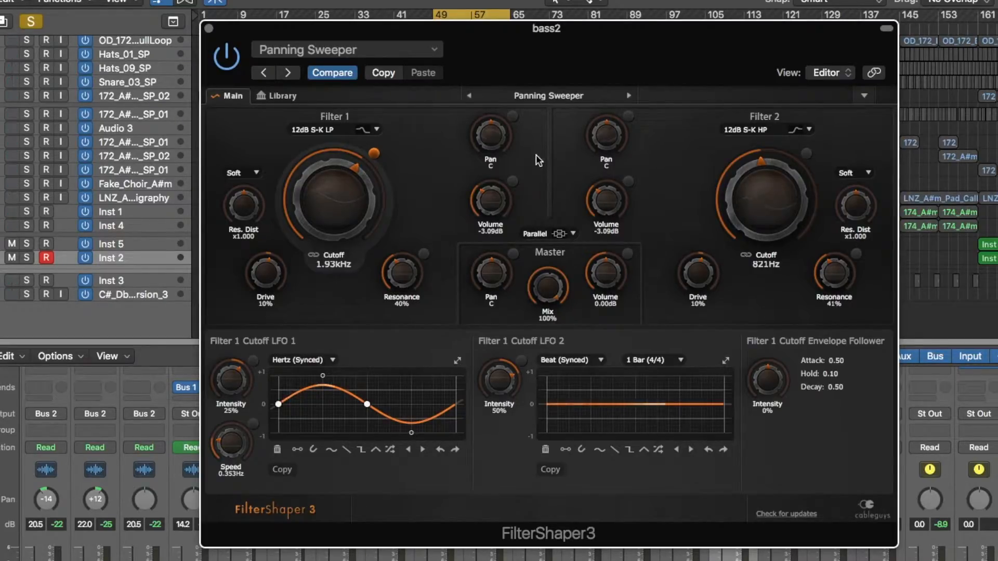
# Set Filter 1's type to 12dB S-K HP and its cutoff to 2.16 kHz
pyautogui.click(348, 129)
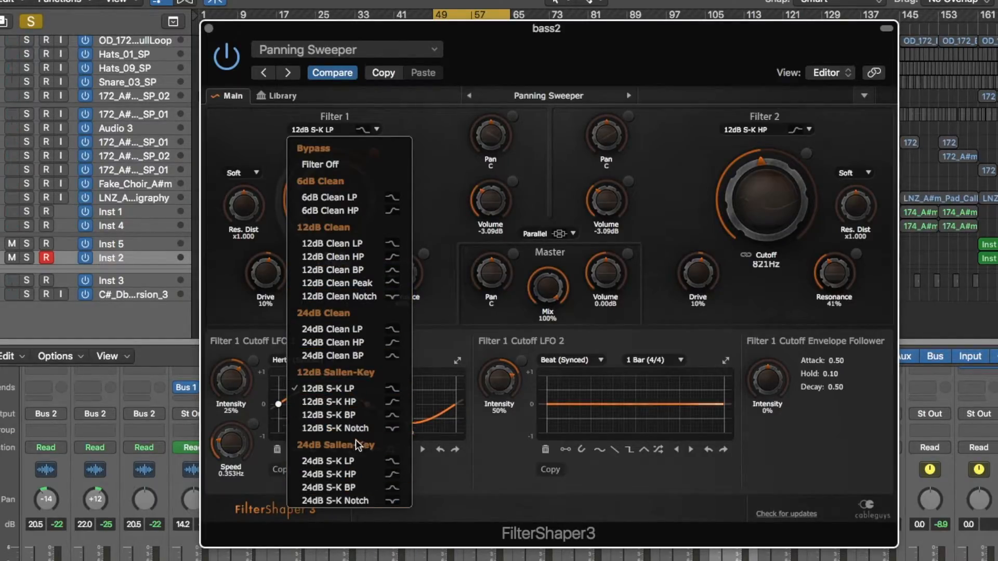
pyautogui.click(351, 400)
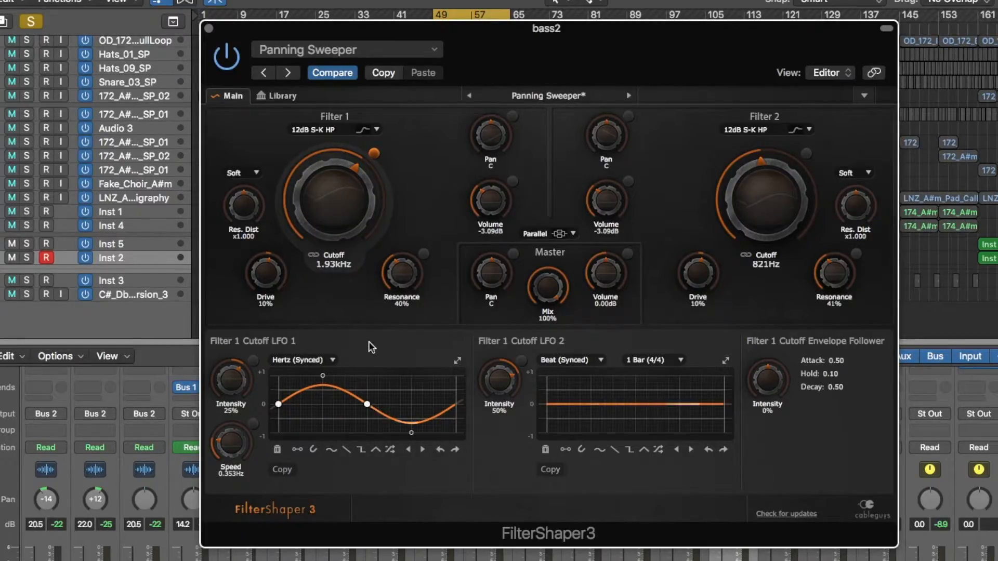
pyautogui.click(253, 172)
pyautogui.click(252, 173)
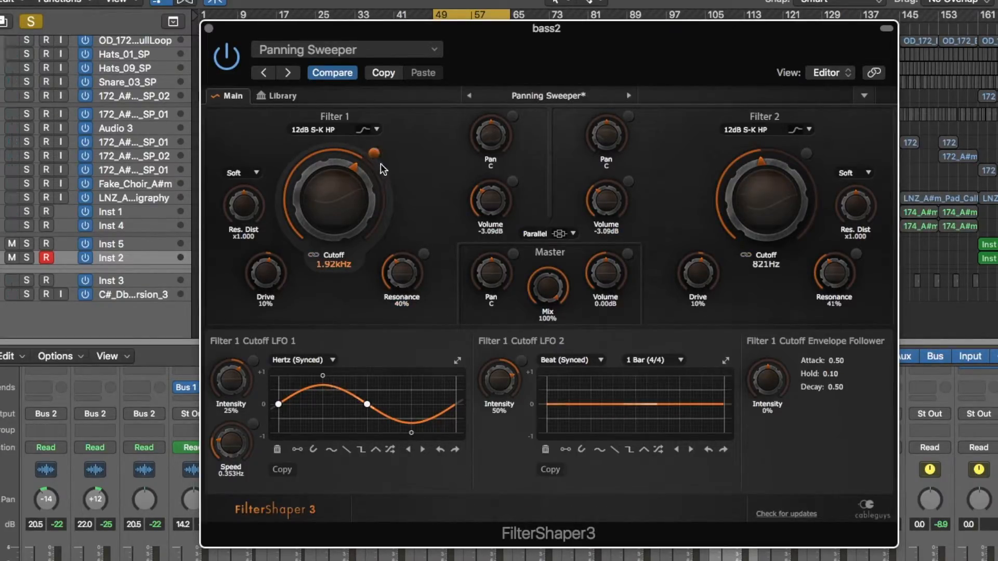
pyautogui.moveTo(352, 192)
pyautogui.mouseDown()
pyautogui.moveTo(351, 179)
pyautogui.moveTo(352, 196)
pyautogui.mouseUp()
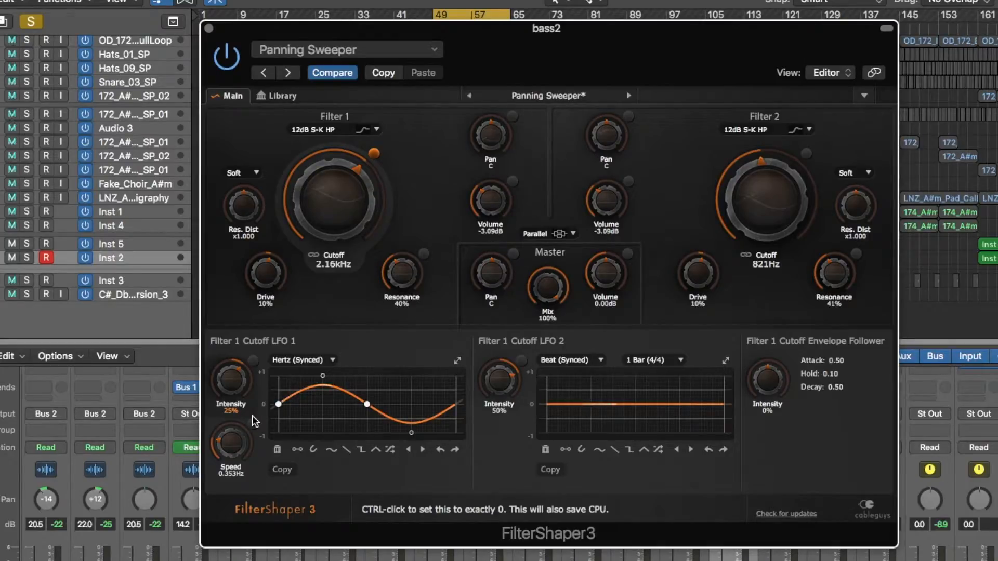
# Reshape the Filter 1 Cutoff LFO 1 sine into an irregular wave by adding alternating high and low curve points
pyautogui.moveTo(304, 416); pyautogui.dragTo(340, 417)
pyautogui.click(351, 390)
pyautogui.click(315, 385)
pyautogui.click(295, 420)
pyautogui.click(384, 390)
pyautogui.click(388, 421)
pyautogui.click(417, 390)
pyautogui.click(426, 414)
pyautogui.click(441, 385)
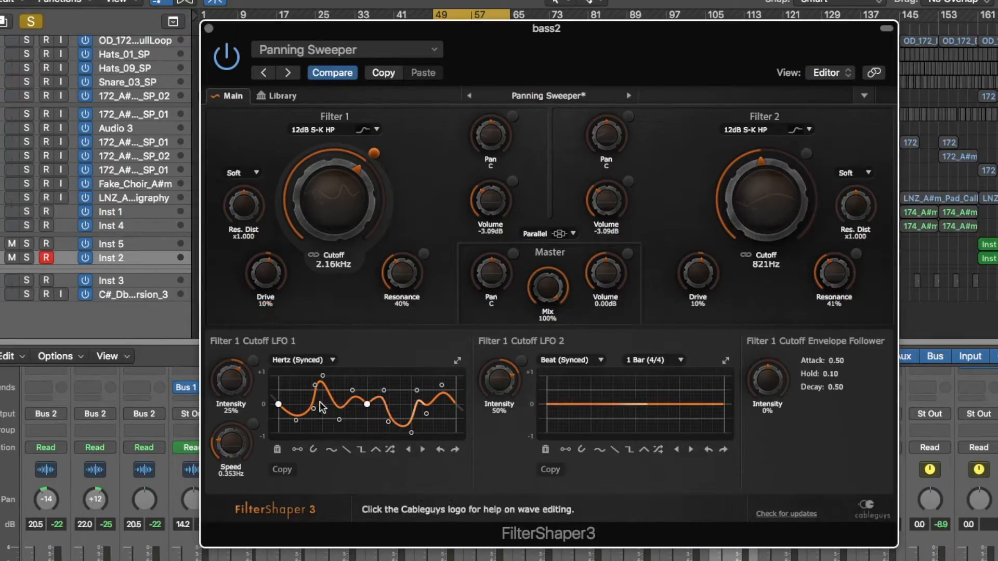
# Set the Filter 1 Cutoff LFO 1 intensity to 24% and pull the wave's middle hard point down to the minimum
pyautogui.click(306, 359)
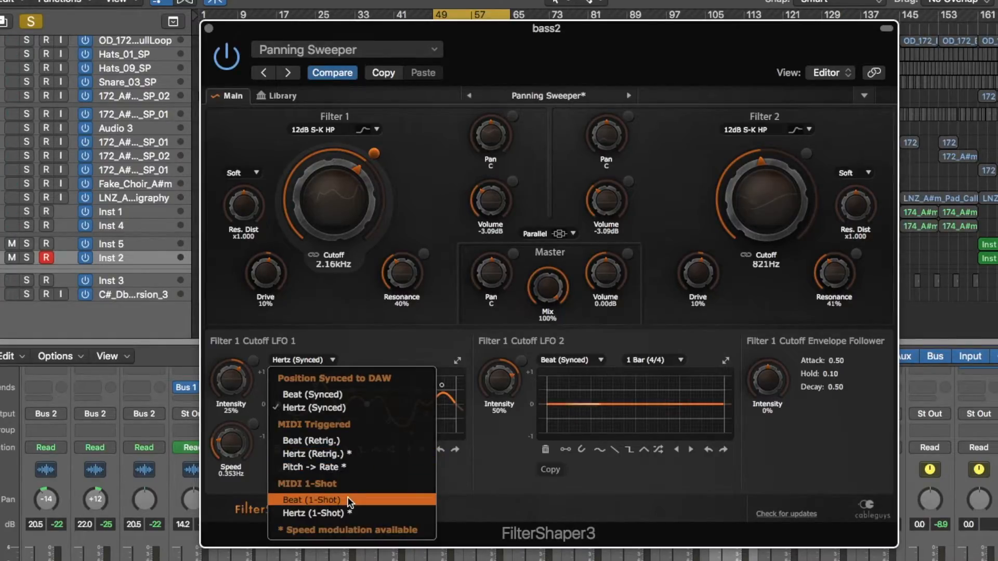
pyautogui.click(383, 344)
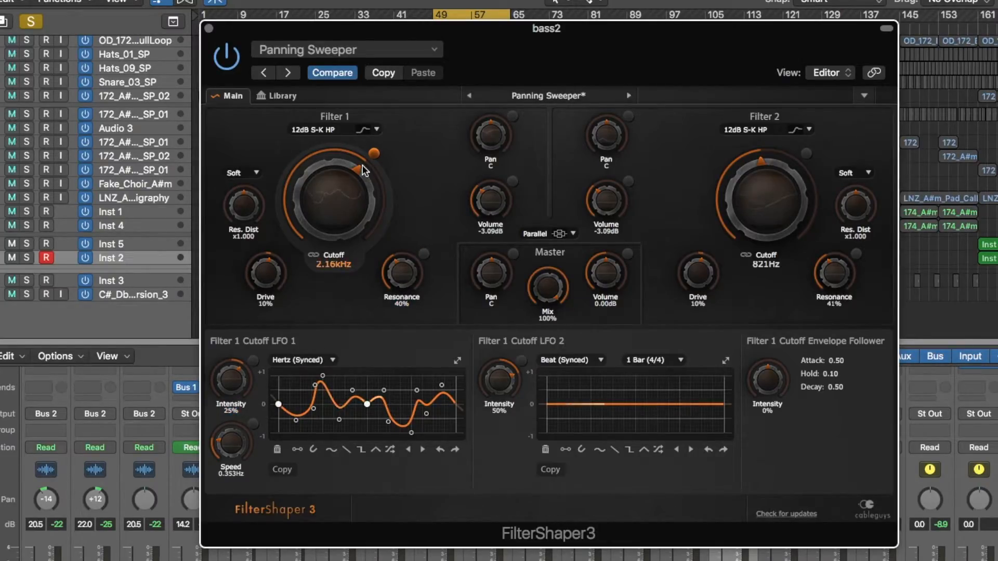
pyautogui.moveTo(228, 390); pyautogui.dragTo(227, 338)
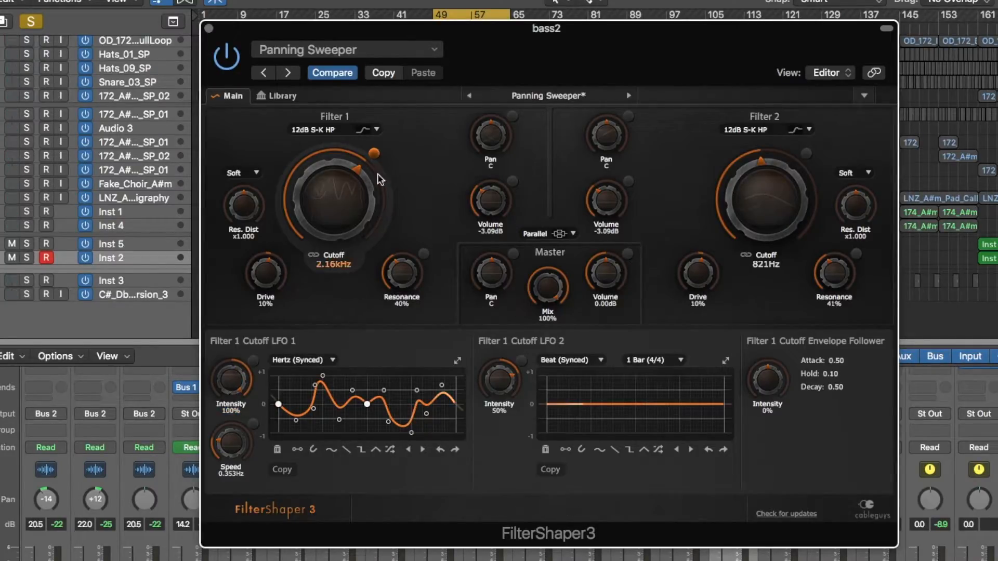
pyautogui.moveTo(240, 398); pyautogui.dragTo(240, 444)
pyautogui.moveTo(234, 375); pyautogui.dragTo(234, 380)
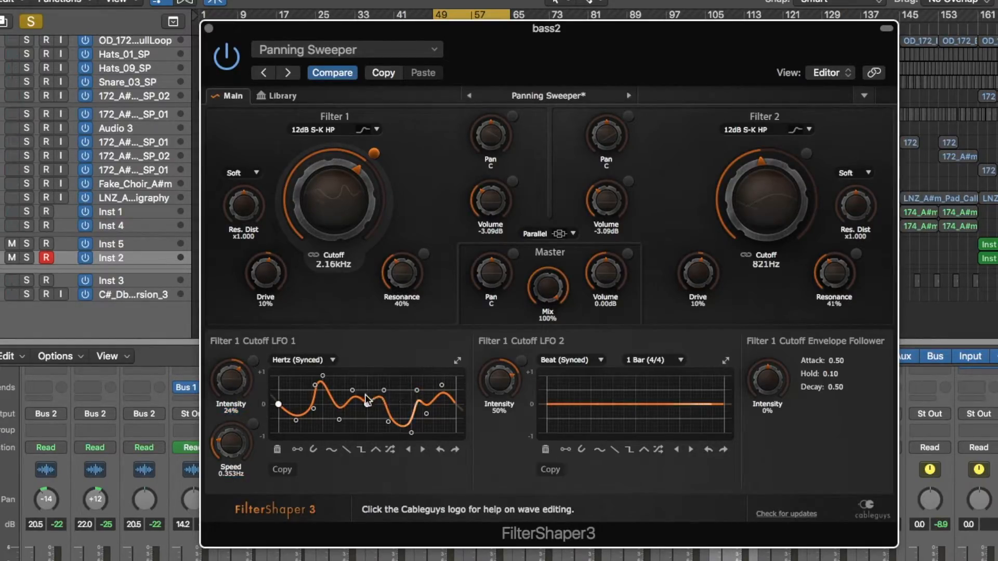
pyautogui.moveTo(367, 405); pyautogui.dragTo(362, 433)
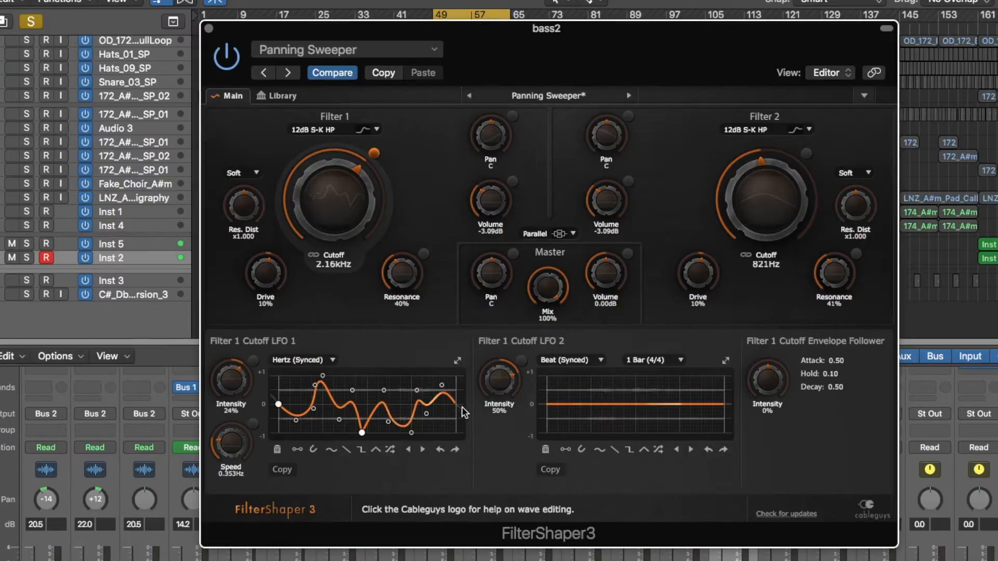
# Change Filter 1's type to 24dB S-K HP and set Cutoff LFO 1 to Beat (Synced) with a 4 Bars loop length
pyautogui.click(359, 131)
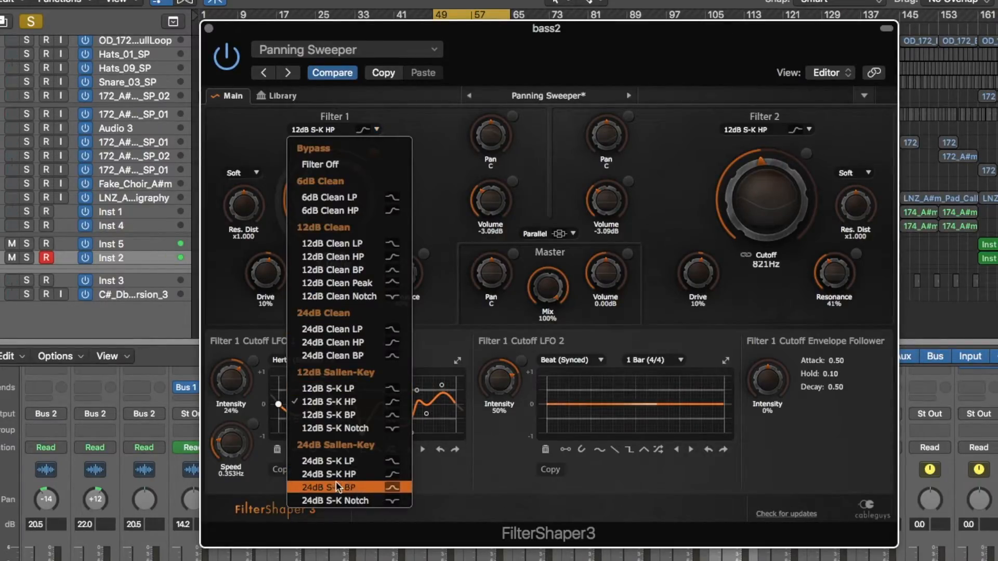
pyautogui.click(328, 472)
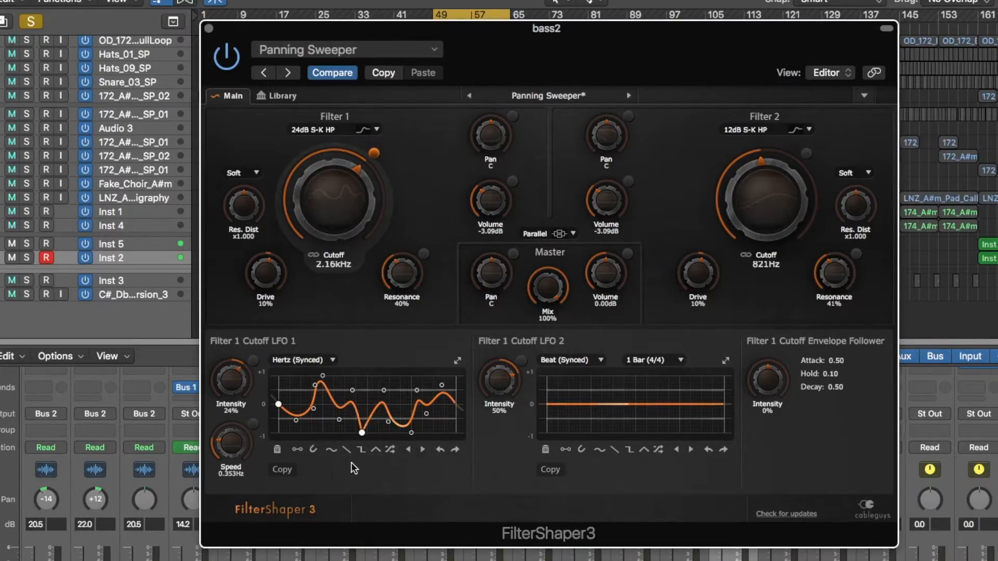
pyautogui.click(293, 359)
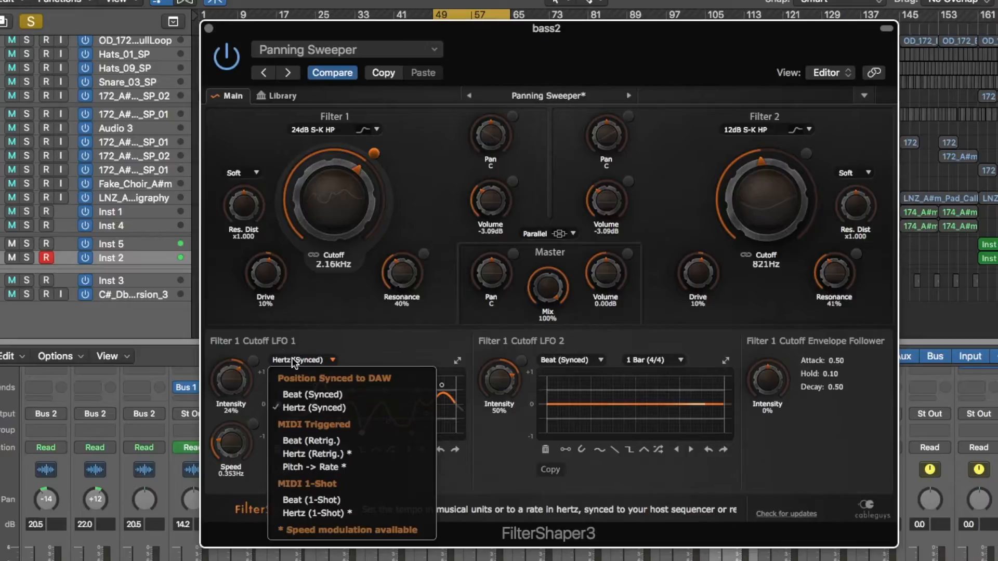
pyautogui.click(312, 395)
pyautogui.click(386, 359)
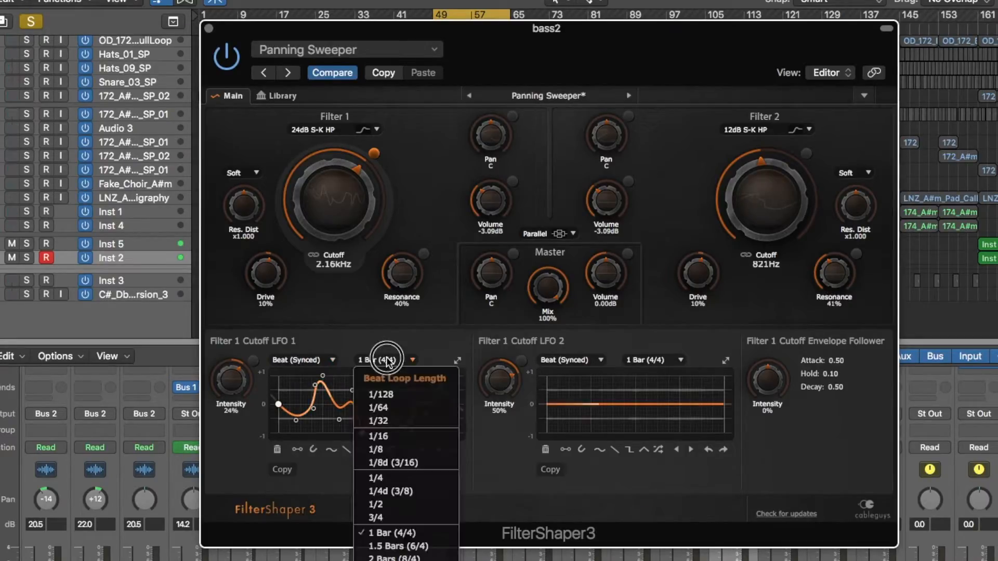
pyautogui.click(405, 559)
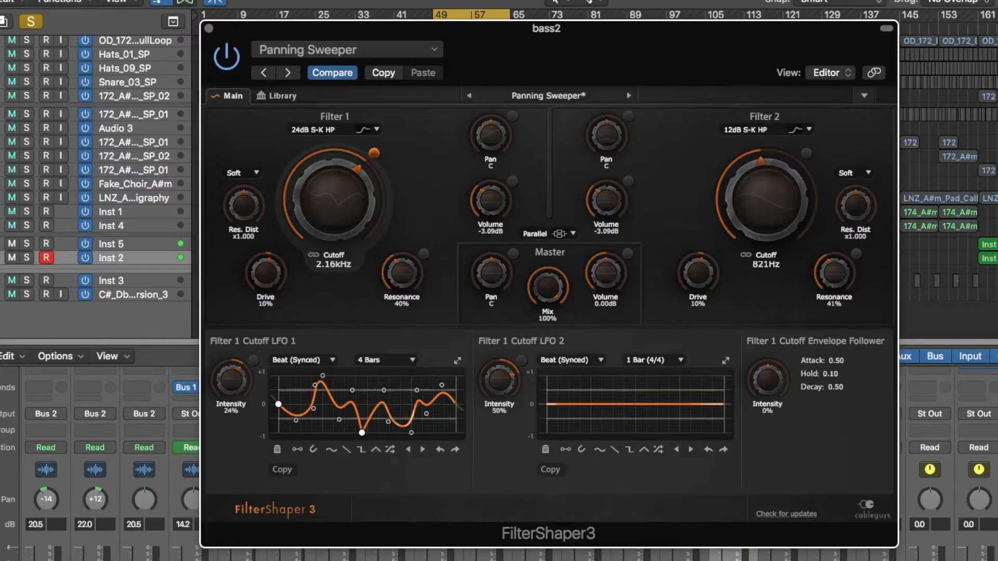
# Exaggerate the Cutoff LFO 1 wave with hard peaks at the maximum, a lower first dip and an added sharp trough beside the first peak
pyautogui.click(417, 383)
pyautogui.moveTo(418, 383); pyautogui.dragTo(416, 376)
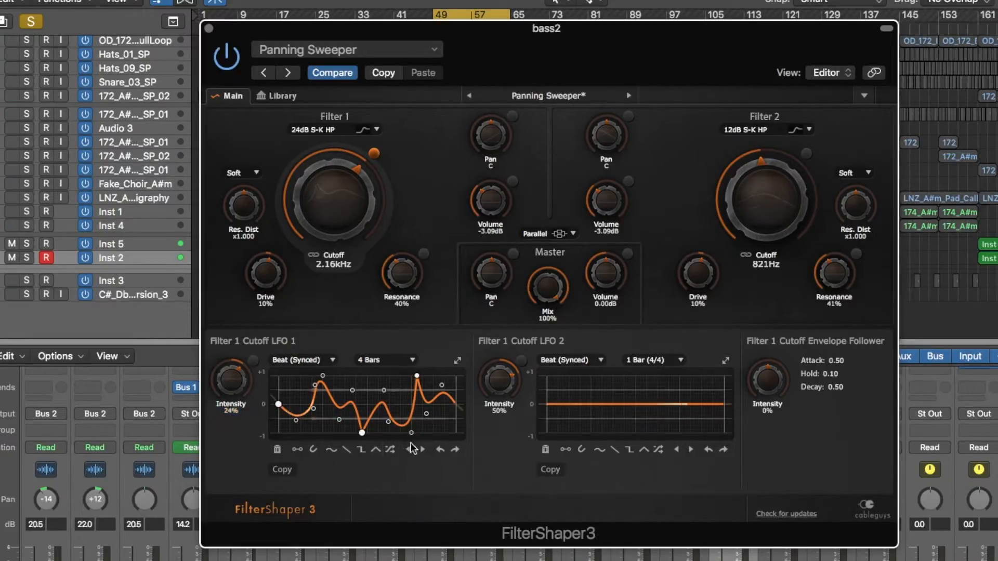
pyautogui.moveTo(298, 421)
pyautogui.mouseDown()
pyautogui.moveTo(299, 403)
pyautogui.moveTo(283, 425)
pyautogui.moveTo(313, 433)
pyautogui.moveTo(293, 432)
pyautogui.mouseUp()
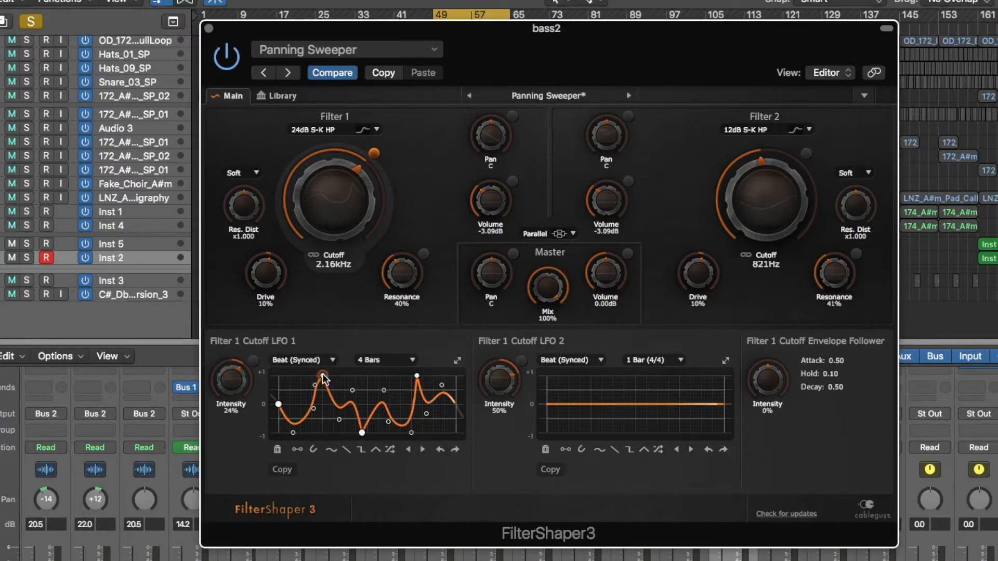
pyautogui.moveTo(324, 378)
pyautogui.mouseDown()
pyautogui.moveTo(335, 387)
pyautogui.moveTo(324, 435)
pyautogui.moveTo(330, 379)
pyautogui.mouseUp()
pyautogui.click(327, 402)
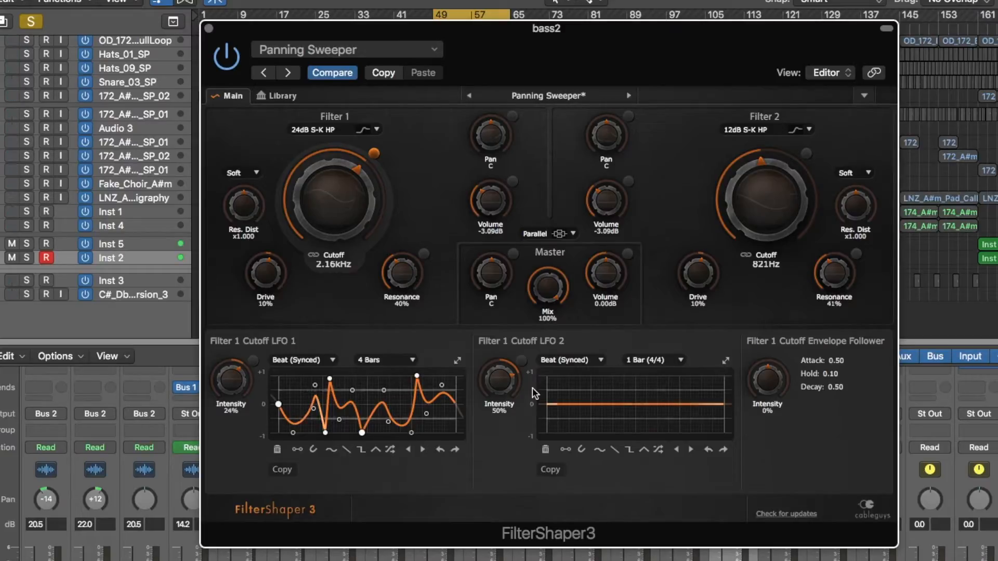
# Show the Filter 1 Resonance modulation and draw a smooth wave in LFO 1 with alternating high and low curve points
pyautogui.click(424, 253)
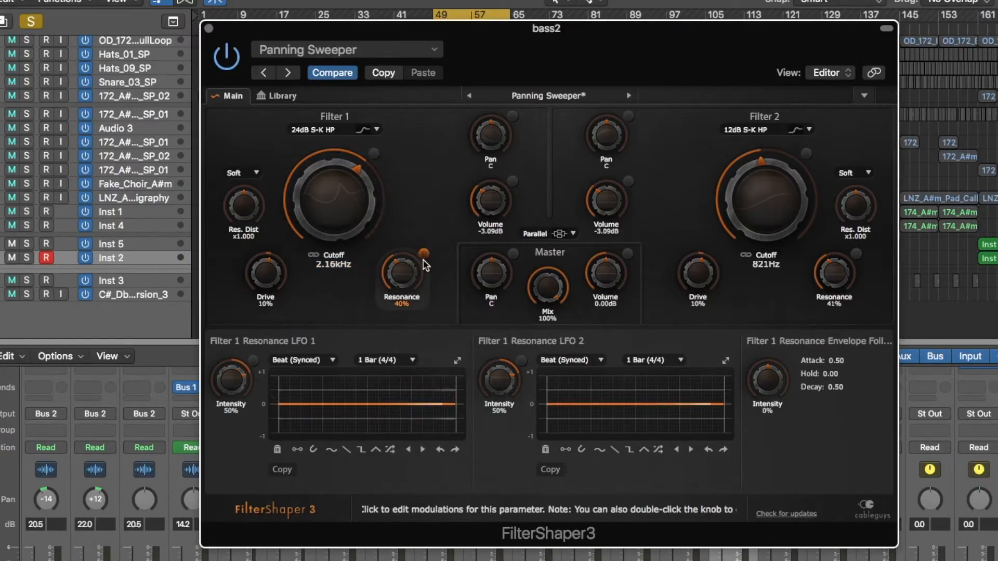
pyautogui.click(305, 392)
pyautogui.click(315, 423)
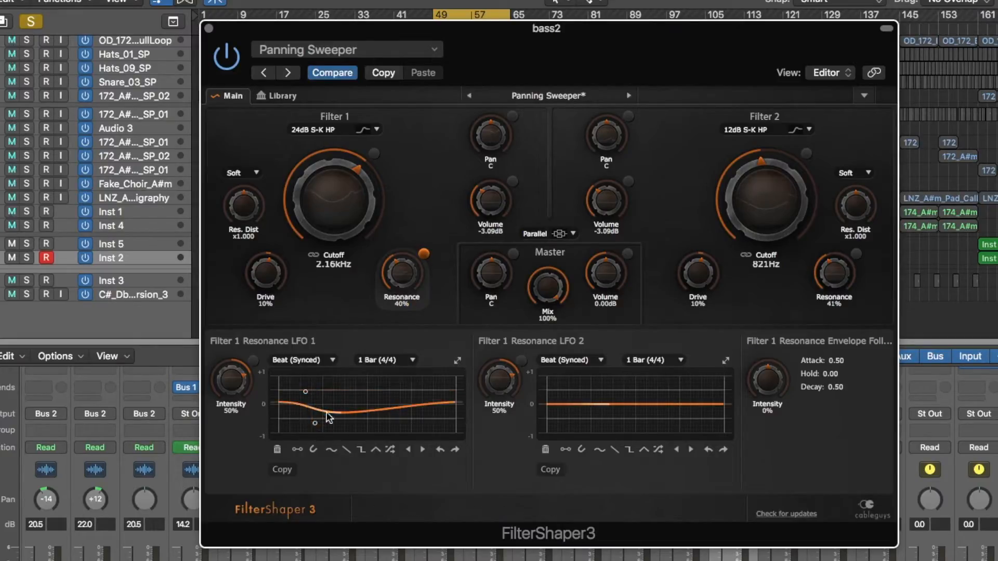
pyautogui.rightClick(328, 391)
pyautogui.click(332, 386)
pyautogui.rightClick(365, 422)
pyautogui.click(356, 399)
pyautogui.click(378, 416)
pyautogui.click(403, 389)
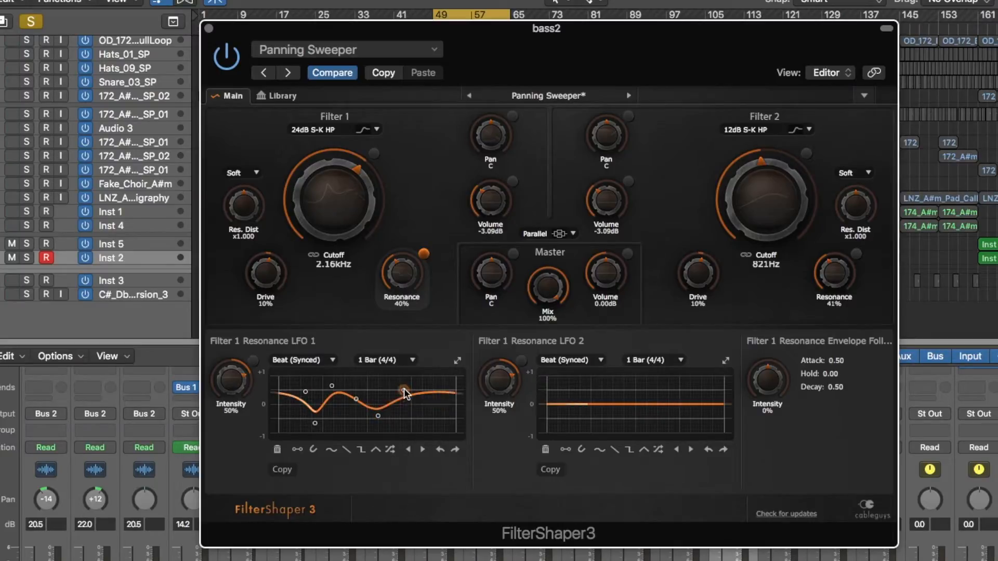
# Add a sharp drop near the end of the Resonance LFO 1 wave, from a hard maximum peak to a hard minimum point
pyautogui.click(423, 411)
pyautogui.moveTo(423, 410); pyautogui.dragTo(420, 431)
pyautogui.moveTo(404, 390); pyautogui.dragTo(404, 375)
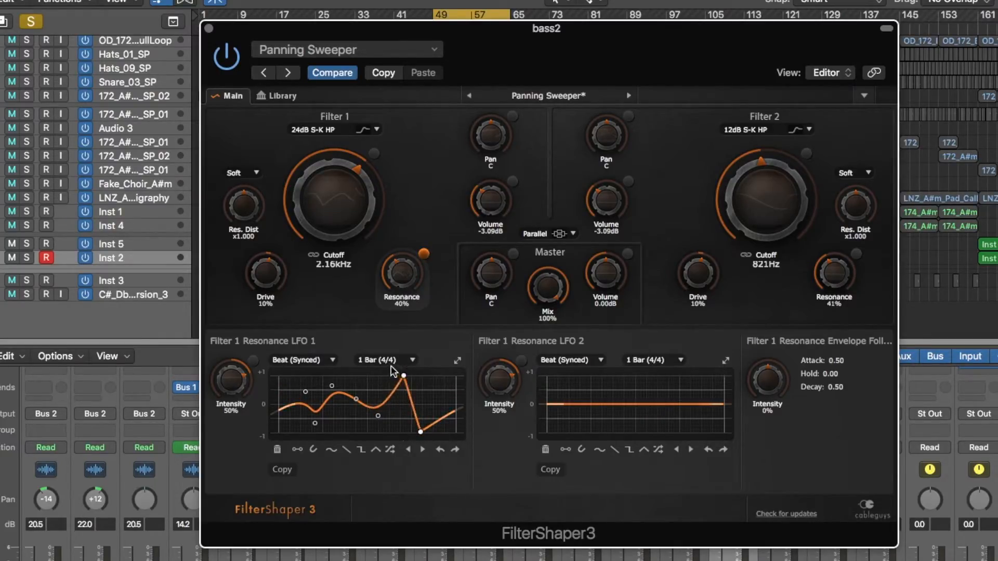
# Set Filter 1's resonance to 74% and its Resonance LFO 1 intensity to 100%
pyautogui.click(374, 153)
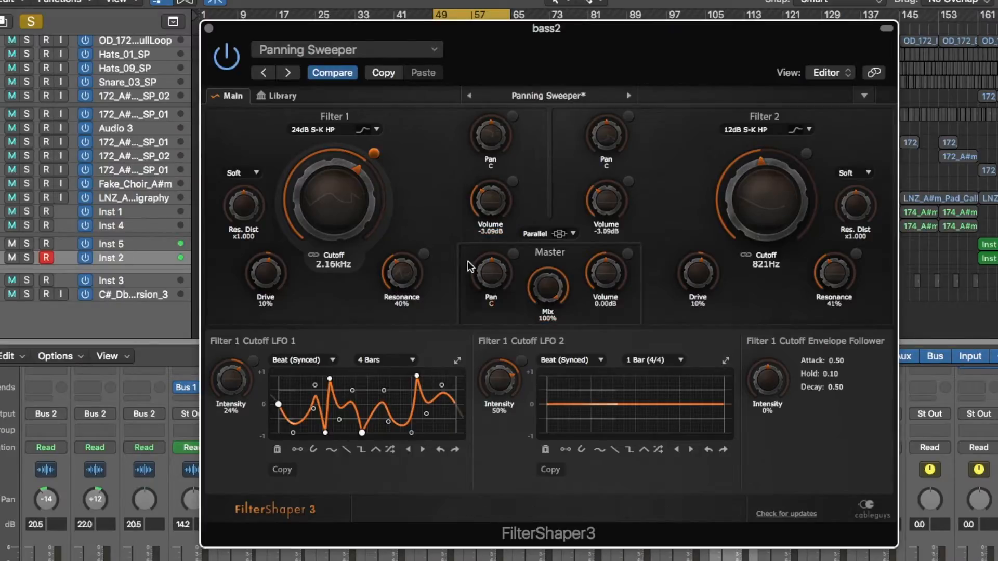
pyautogui.click(424, 253)
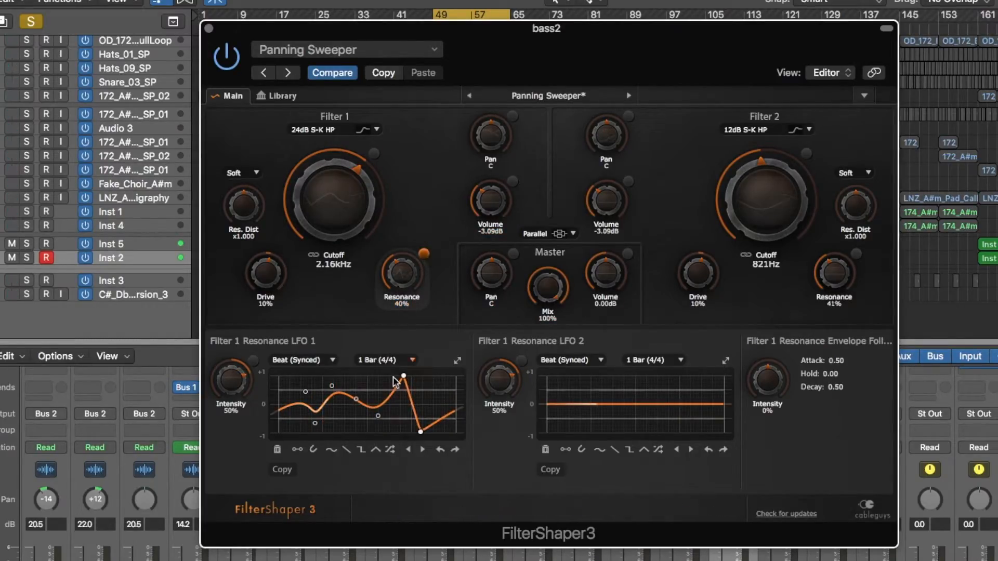
pyautogui.moveTo(401, 283); pyautogui.dragTo(401, 260)
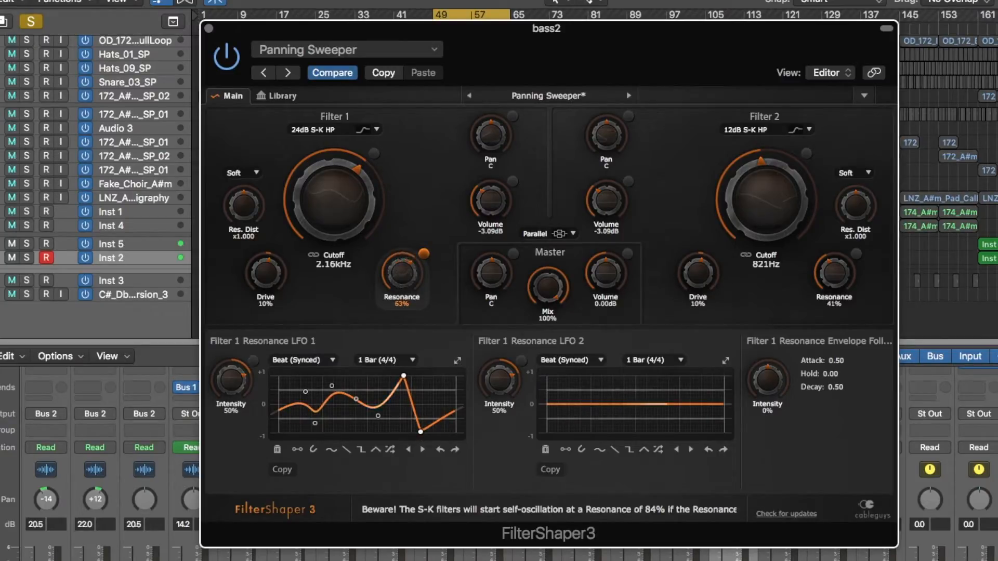
pyautogui.moveTo(231, 380); pyautogui.dragTo(231, 366)
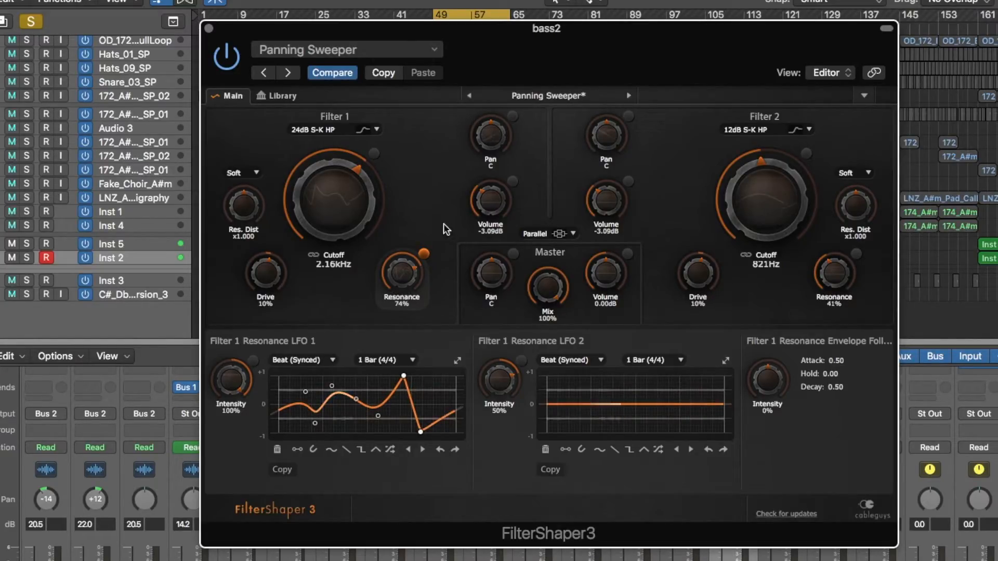
# Show the Filter 1 Pan modulation and set Pan LFO 1's loop length to 1/4
pyautogui.click(512, 116)
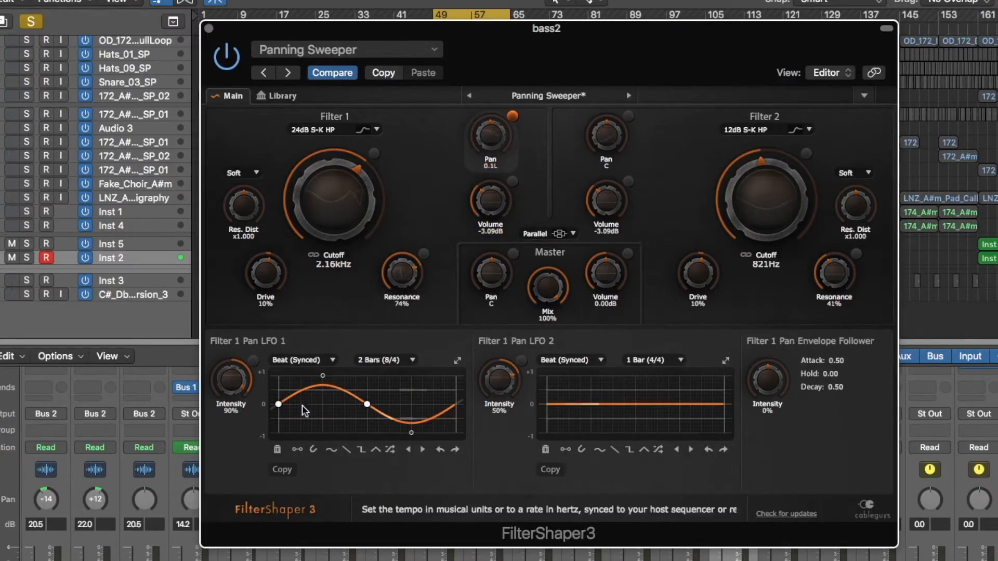
pyautogui.click(378, 360)
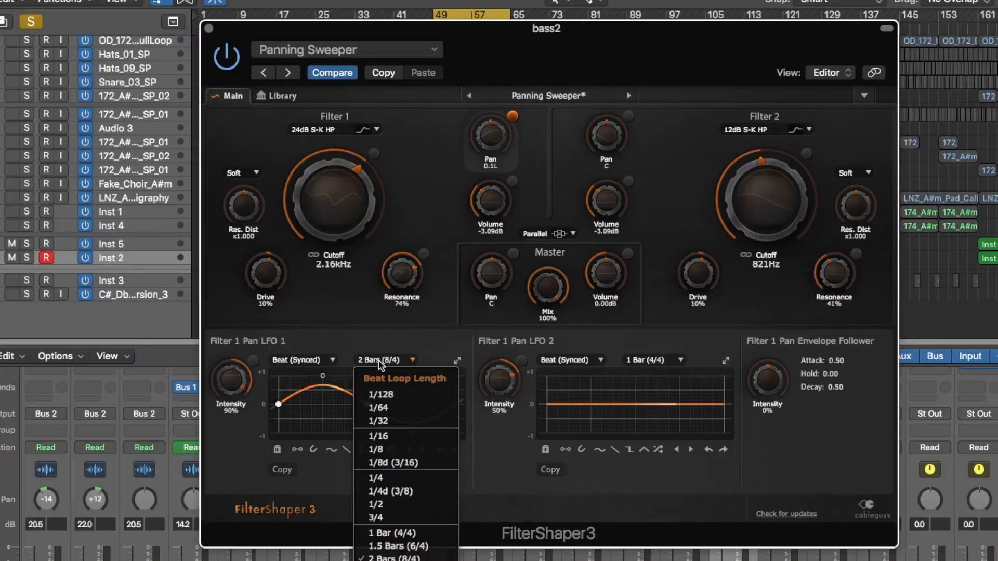
pyautogui.click(394, 476)
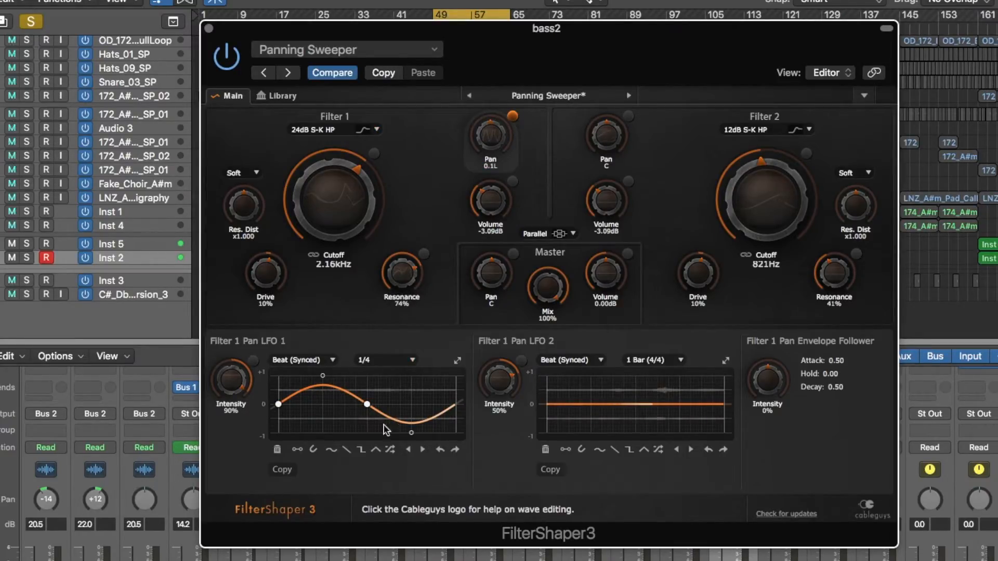
# Turn the Filter 1 Pan LFO 1 wave into a sharp zigzag with an extra trough and peak, and set its loop length to 1/128
pyautogui.click(411, 433)
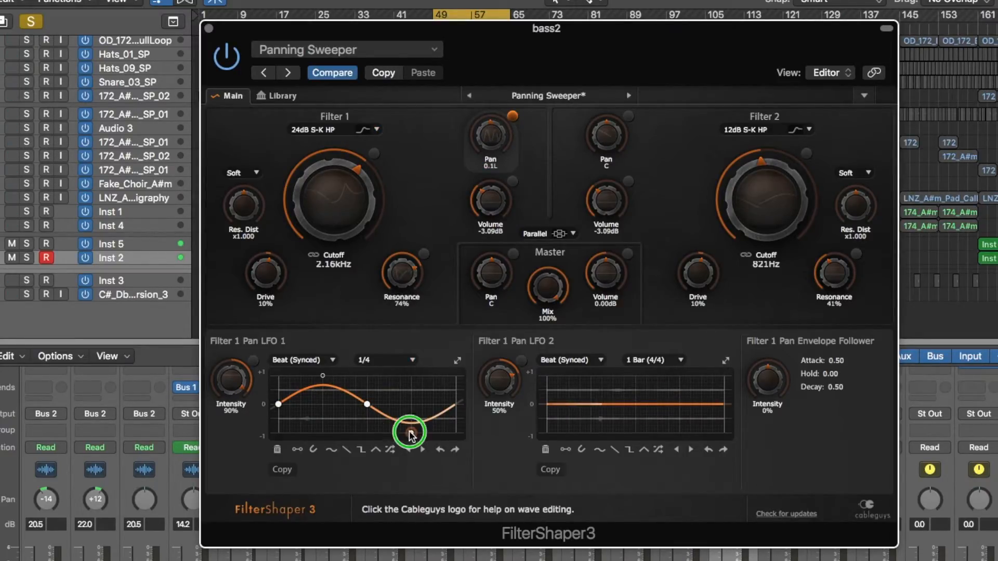
pyautogui.click(322, 375)
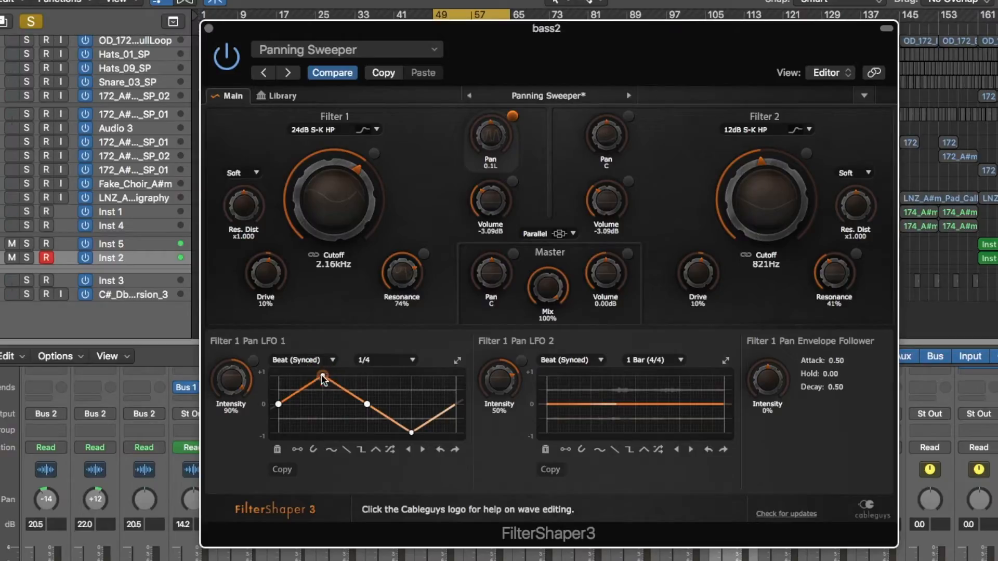
pyautogui.click(351, 430)
pyautogui.click(401, 375)
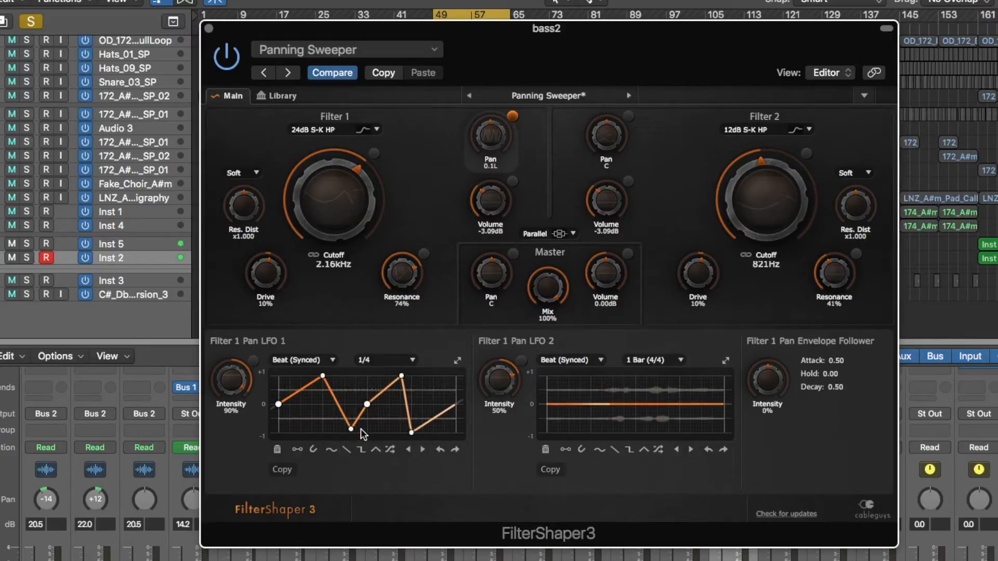
pyautogui.click(383, 359)
pyautogui.click(413, 394)
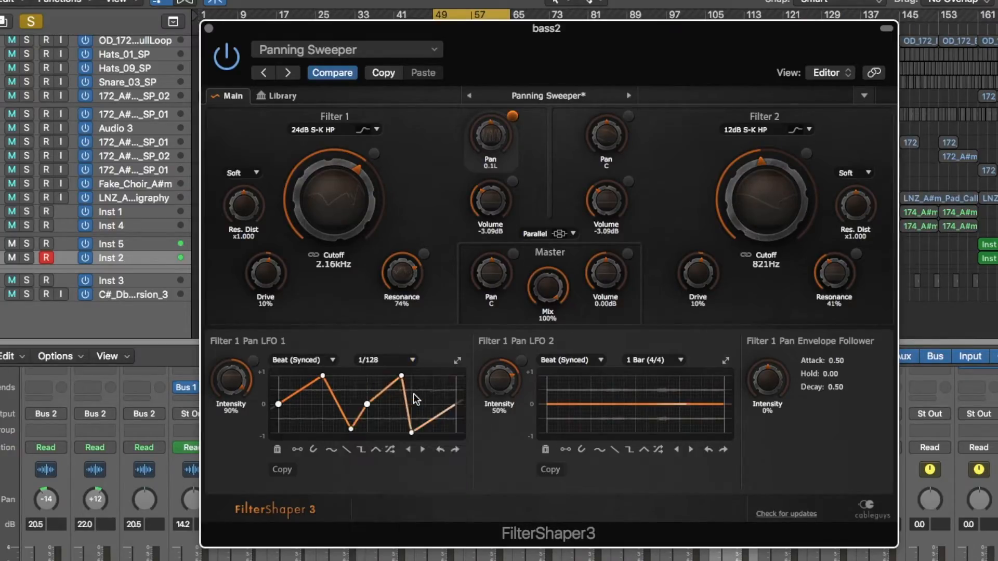
# Raise the middle point of Filter 1's Pan LFO 1 wave, shift its first trough earlier to the minimum, and set the loop length to 4 Bars
pyautogui.click(383, 359)
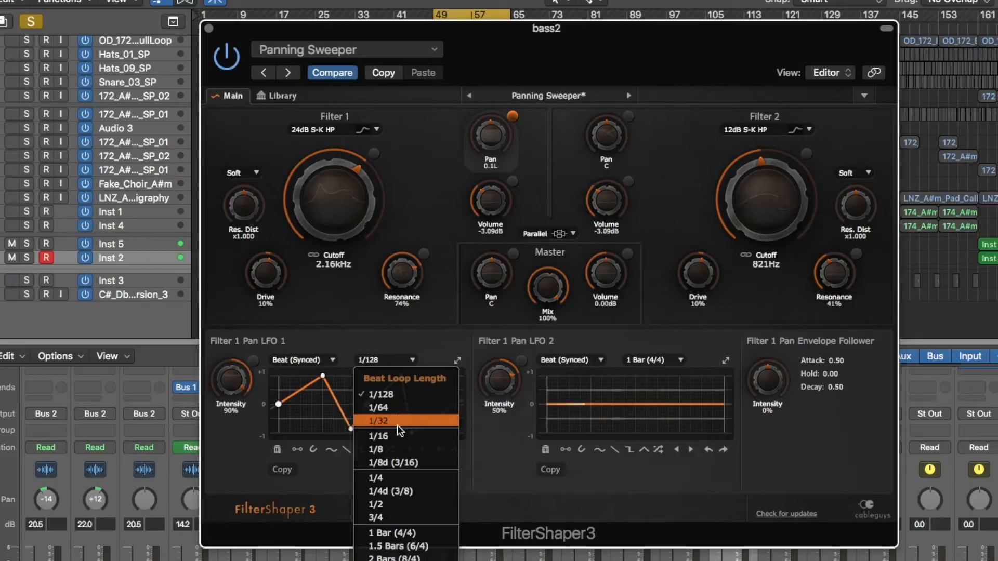
pyautogui.click(398, 409)
pyautogui.moveTo(366, 405); pyautogui.dragTo(366, 391)
pyautogui.moveTo(352, 430); pyautogui.dragTo(345, 432)
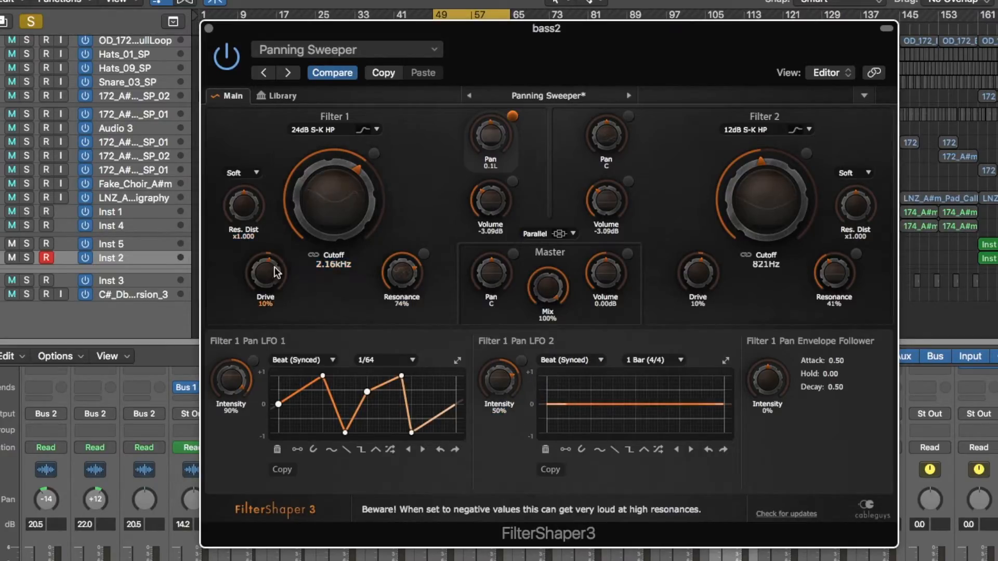
pyautogui.click(380, 362)
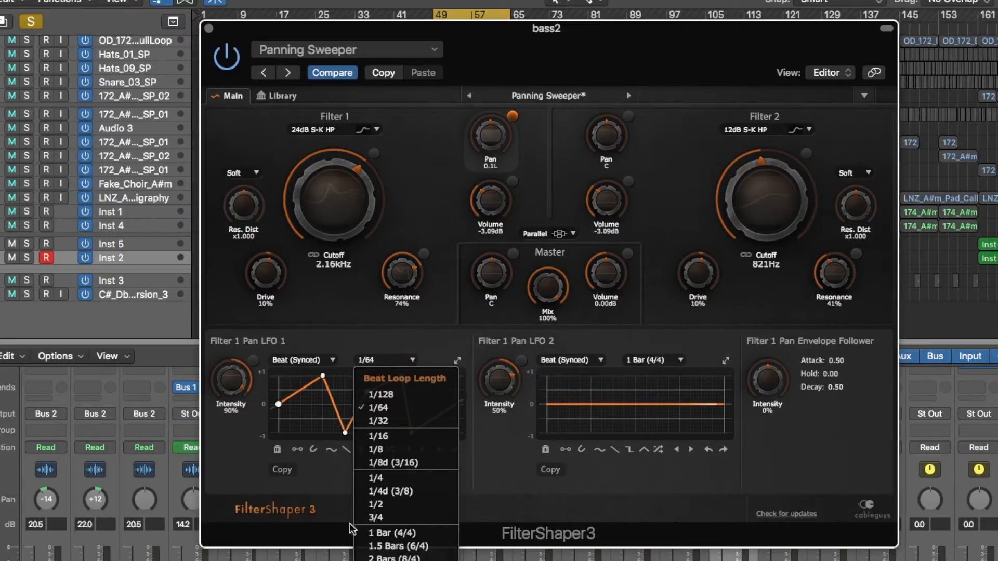
pyautogui.click(386, 560)
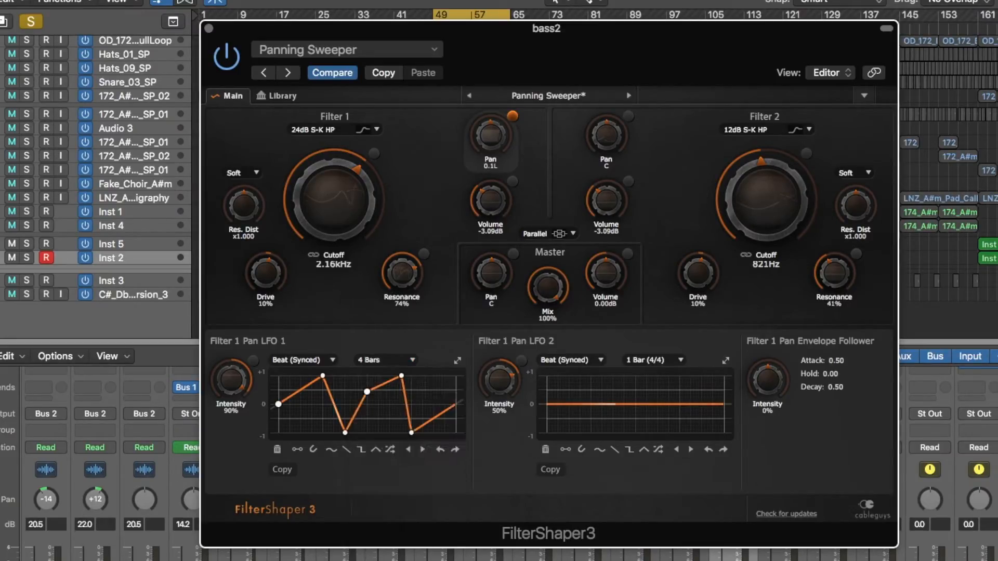
# Set Filter 1's type to 12dB S-K LP and reset its Cutoff LFO 1 wave to a sine
pyautogui.click(336, 123)
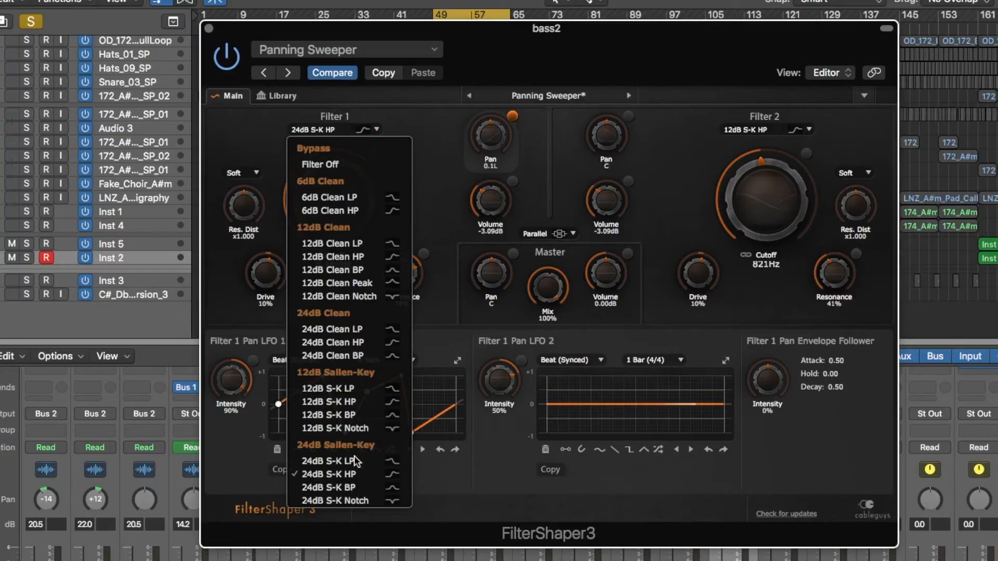
pyautogui.click(361, 388)
pyautogui.click(374, 153)
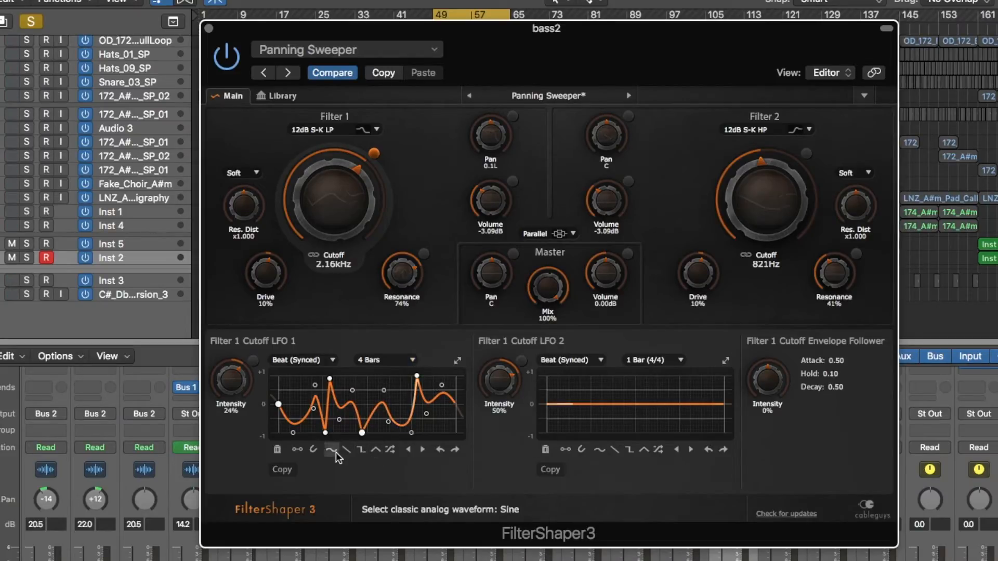
pyautogui.click(331, 449)
# Reshape the Cutoff LFO 1 sine into a descending curve with a raised start, no middle point and a low dip near the end
pyautogui.moveTo(322, 375); pyautogui.dragTo(322, 396)
pyautogui.moveTo(411, 433); pyautogui.dragTo(448, 429)
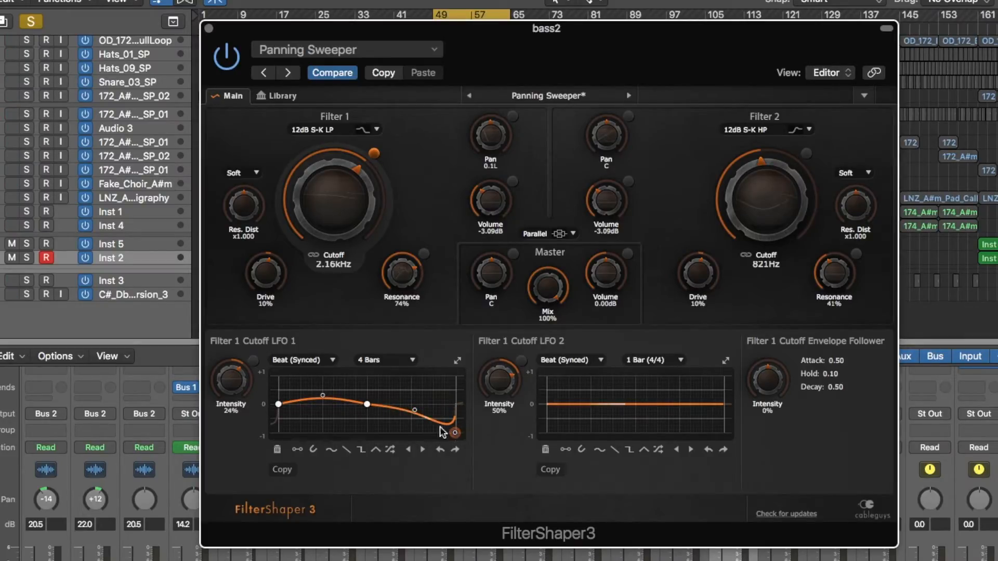
pyautogui.doubleClick(367, 404)
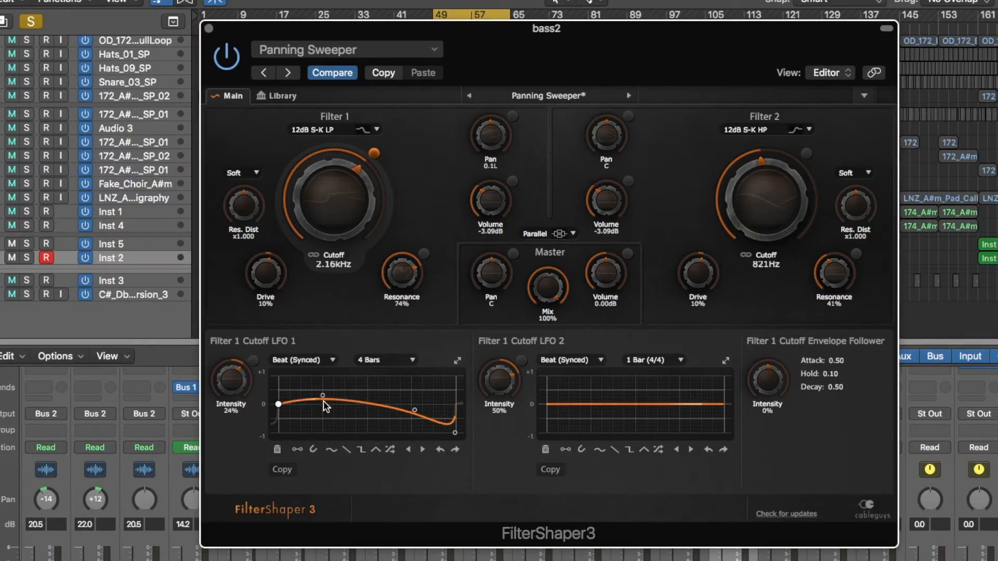
pyautogui.moveTo(278, 406); pyautogui.dragTo(280, 391)
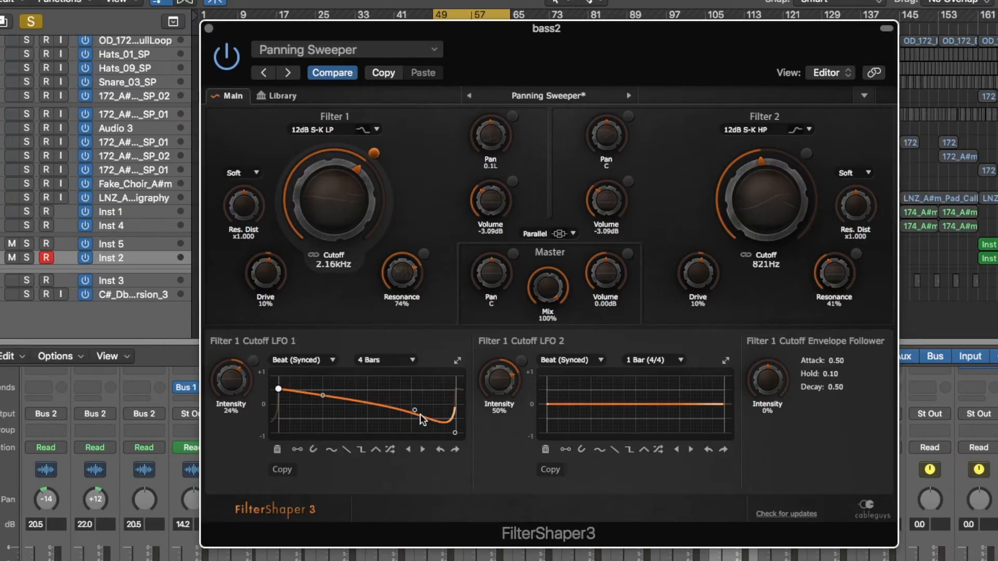
# Reset Filter 1's Resonance LFO 1 wave to a sine, with resonance at 3%, and return to the Cutoff modulation
pyautogui.click(423, 253)
pyautogui.click(331, 452)
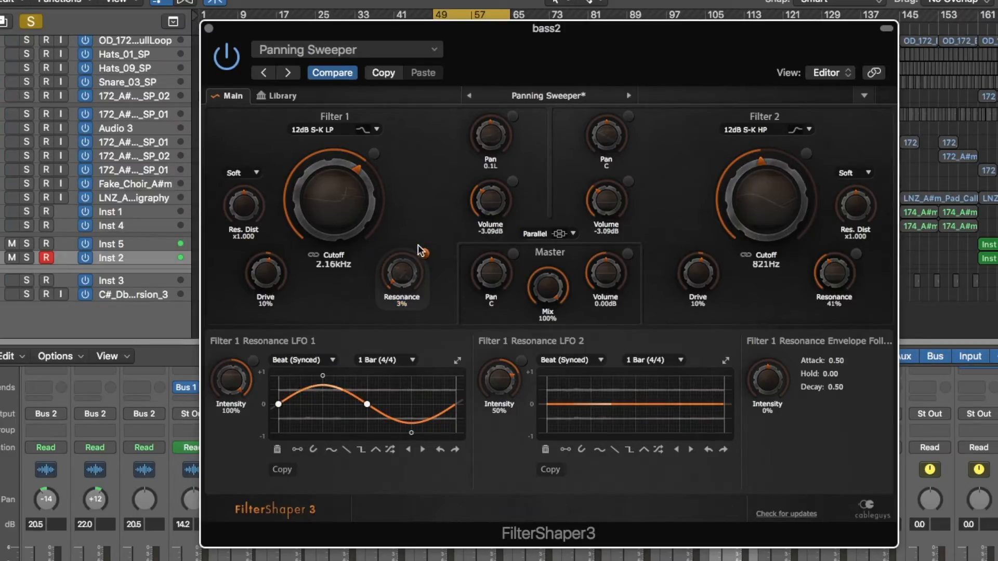
pyautogui.click(374, 153)
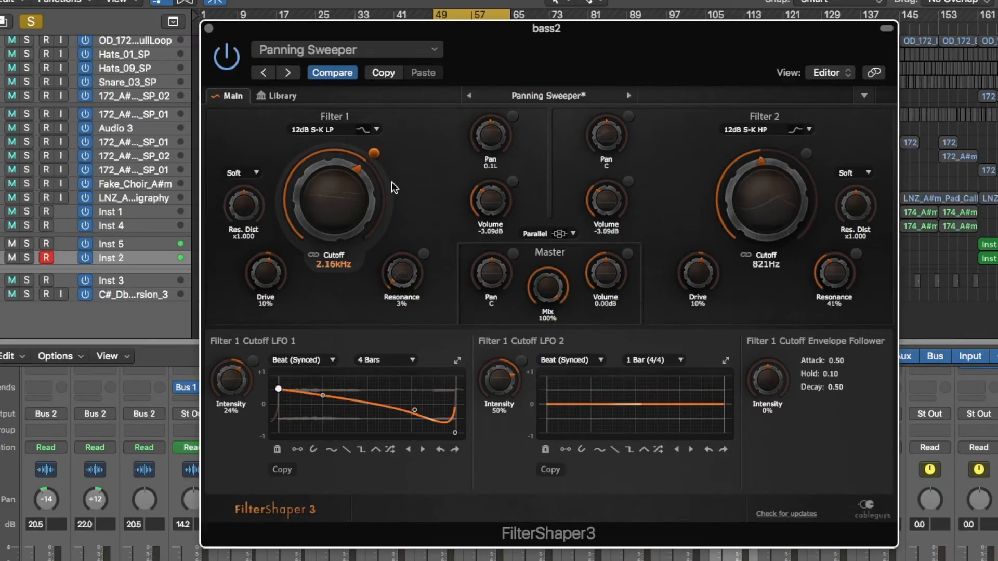
# Set Filter 1's type to 6dB Clean LP and look at the Serial and Parallel filter routing options
pyautogui.click(361, 130)
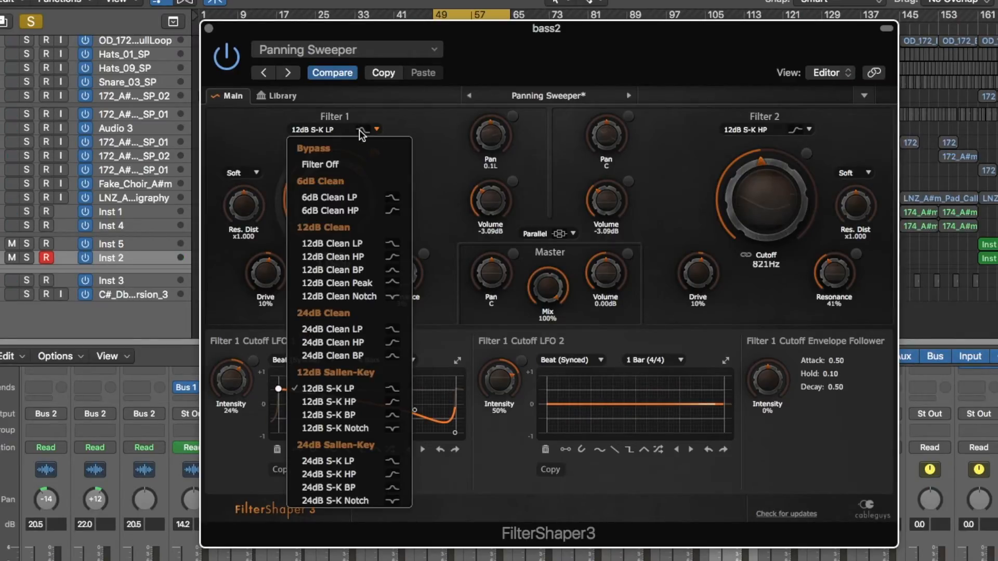
pyautogui.click(328, 197)
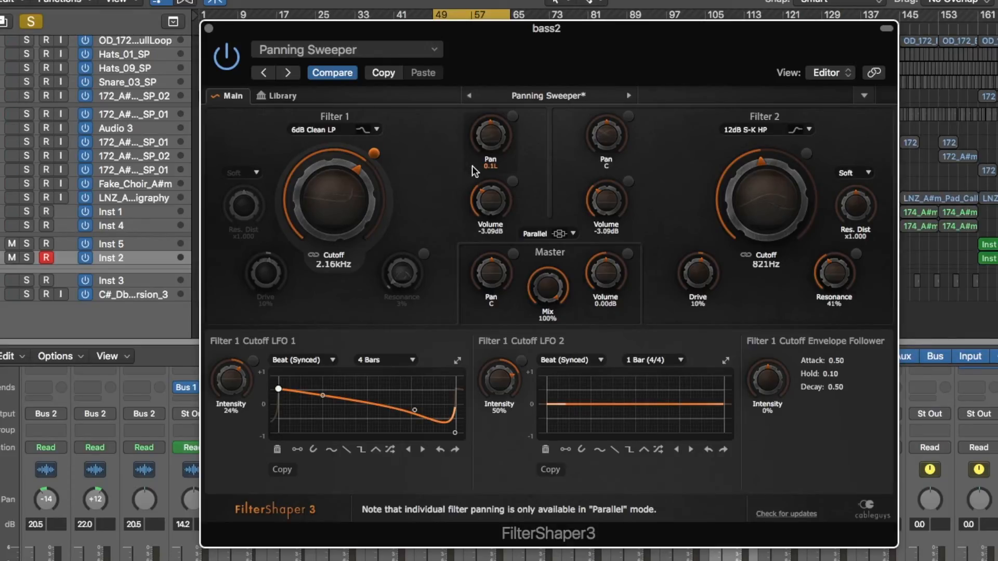
pyautogui.click(557, 234)
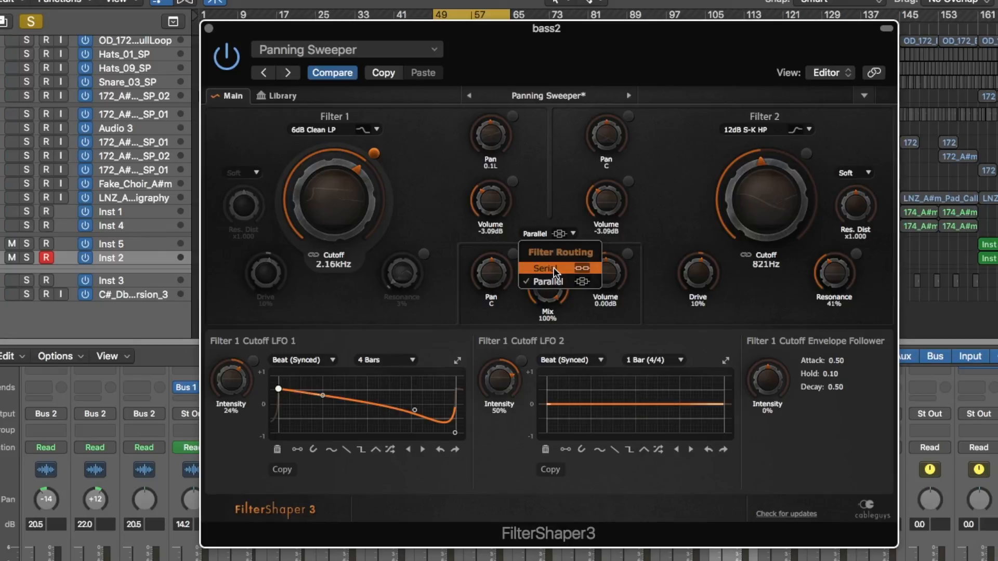
pyautogui.click(562, 181)
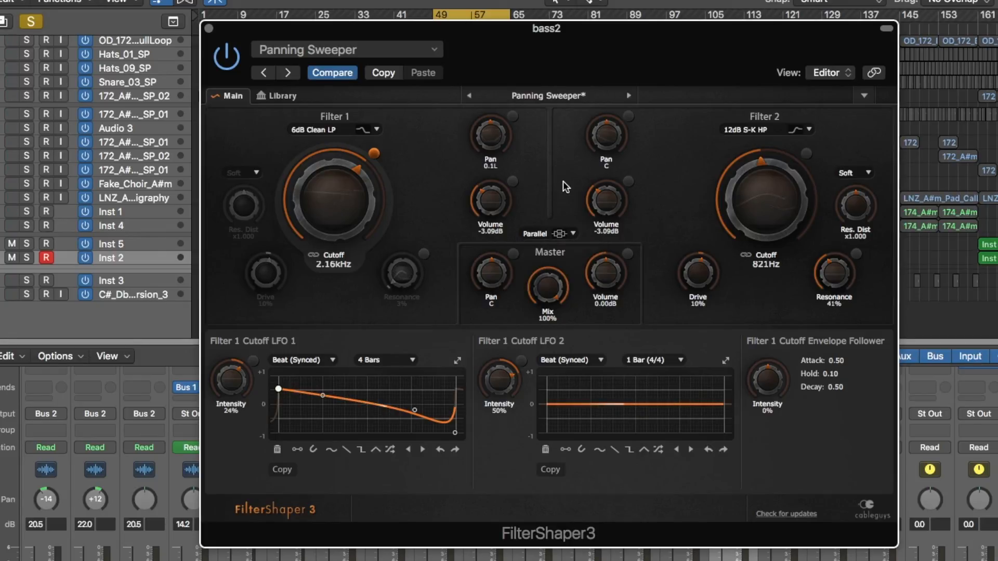